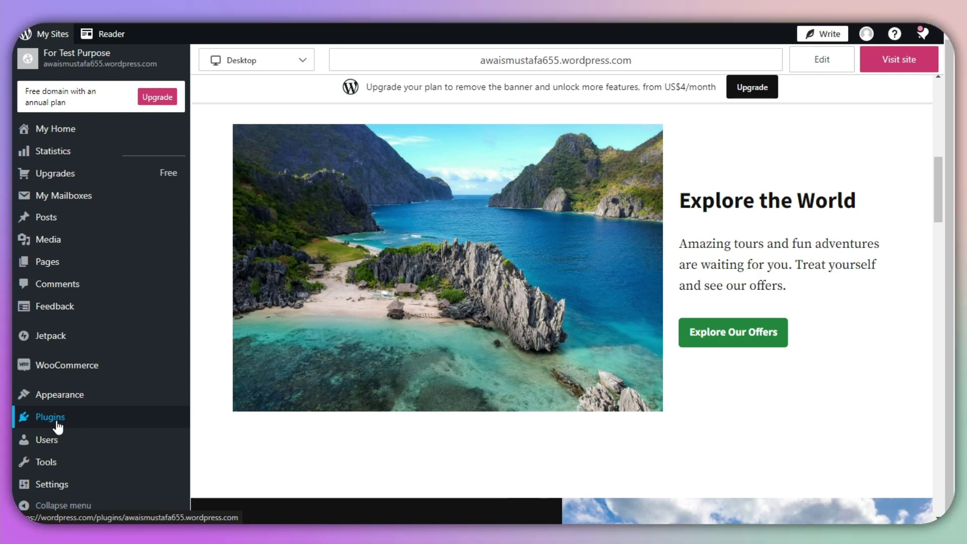
# Step: Open the WordPress.com Plugins directory to search for backup plugins
pyautogui.click(59, 425)
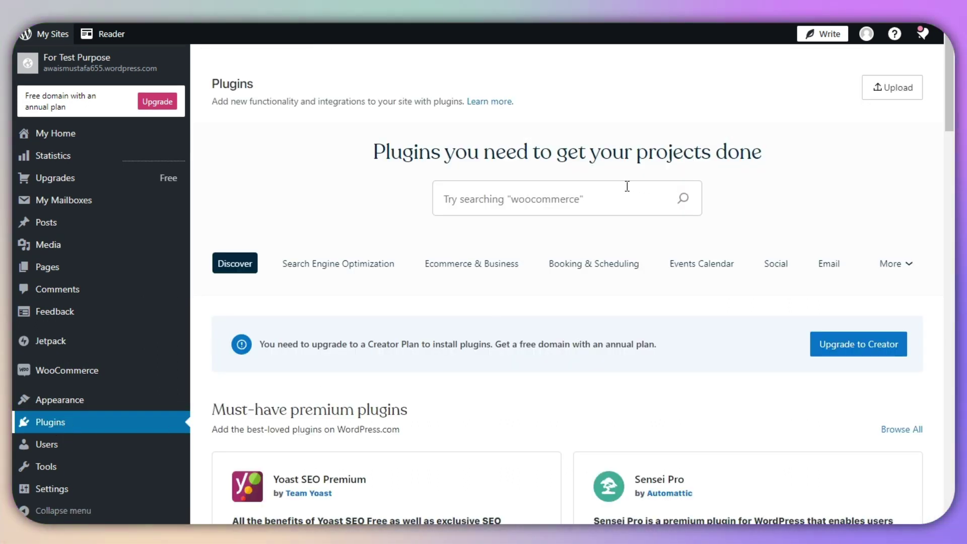
pyautogui.write('backup')
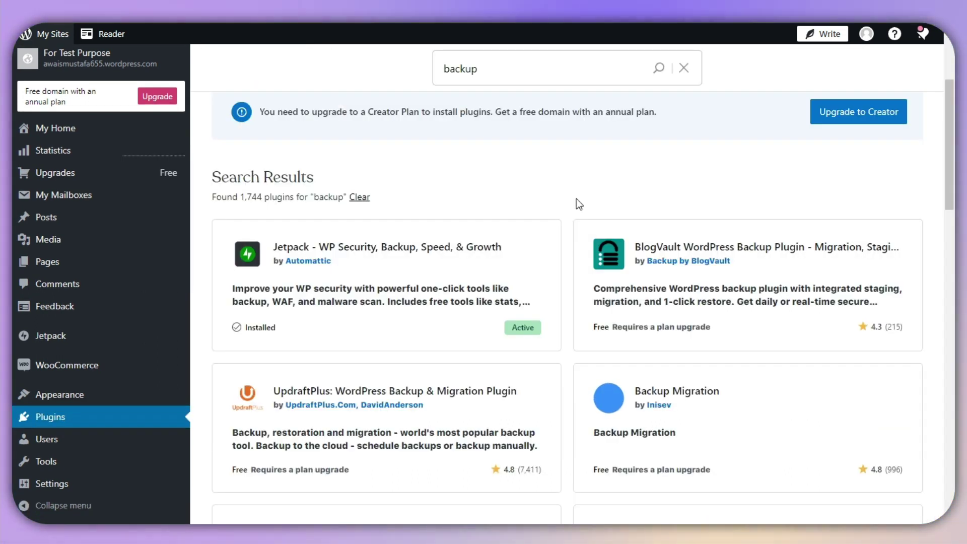
pyautogui.scroll(-2, 616, 181)
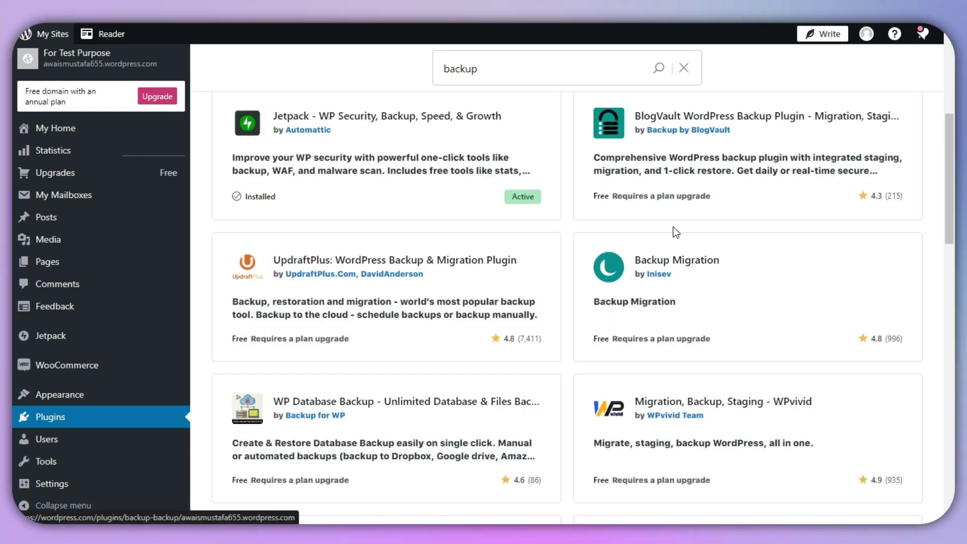
pyautogui.scroll(2, 579, 230)
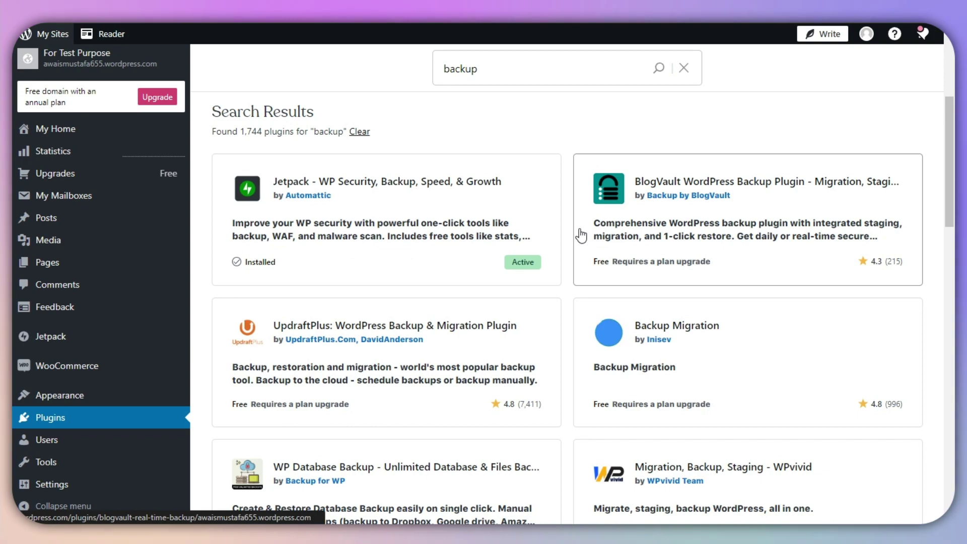
pyautogui.scroll(1, 578, 228)
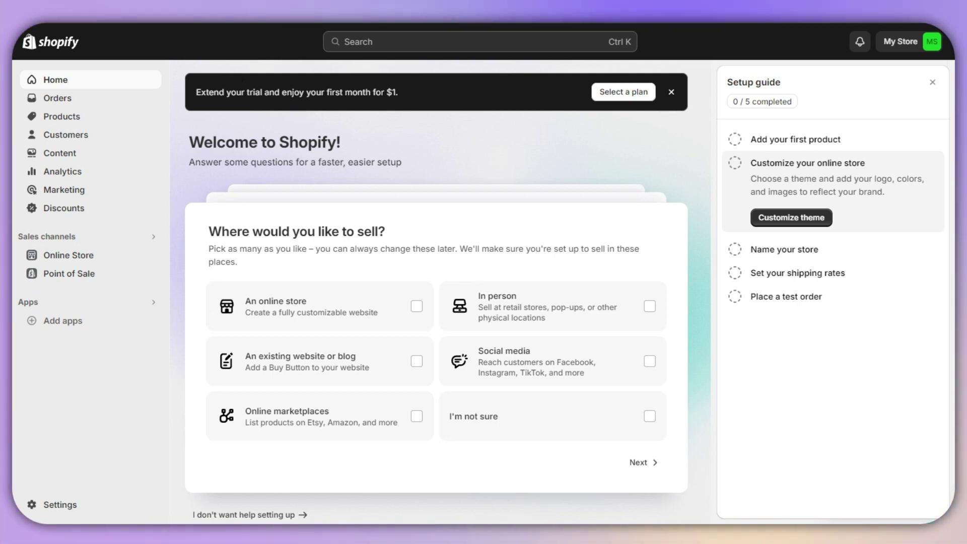
# Step: Open the Online Store themes and highlight the current Dawn theme's name
pyautogui.click(99, 257)
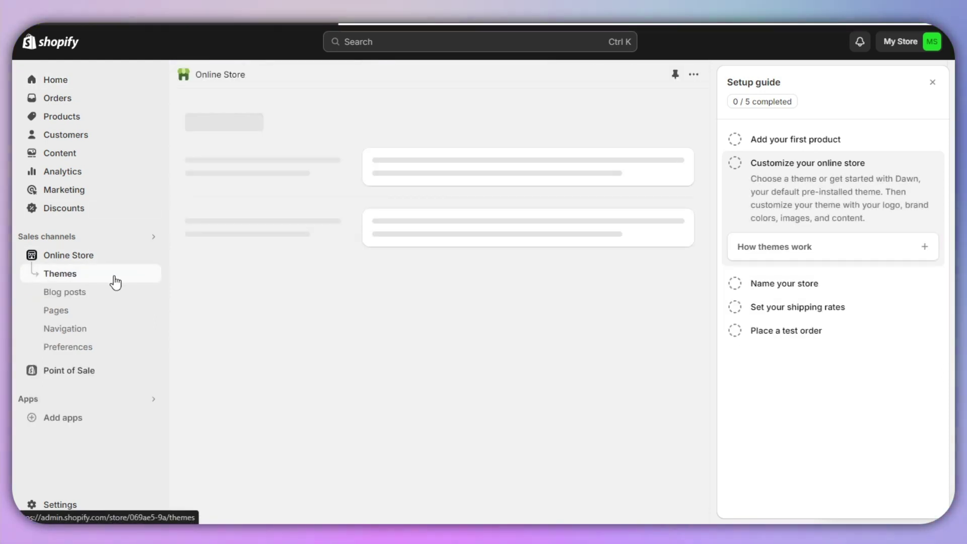
pyautogui.scroll(-1, 461, 205)
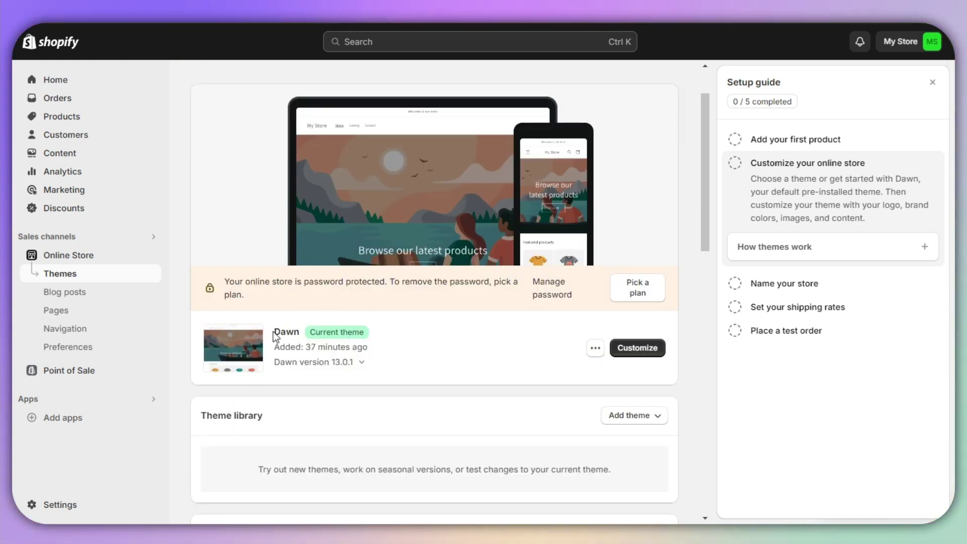
pyautogui.moveTo(273, 332); pyautogui.dragTo(291, 330)
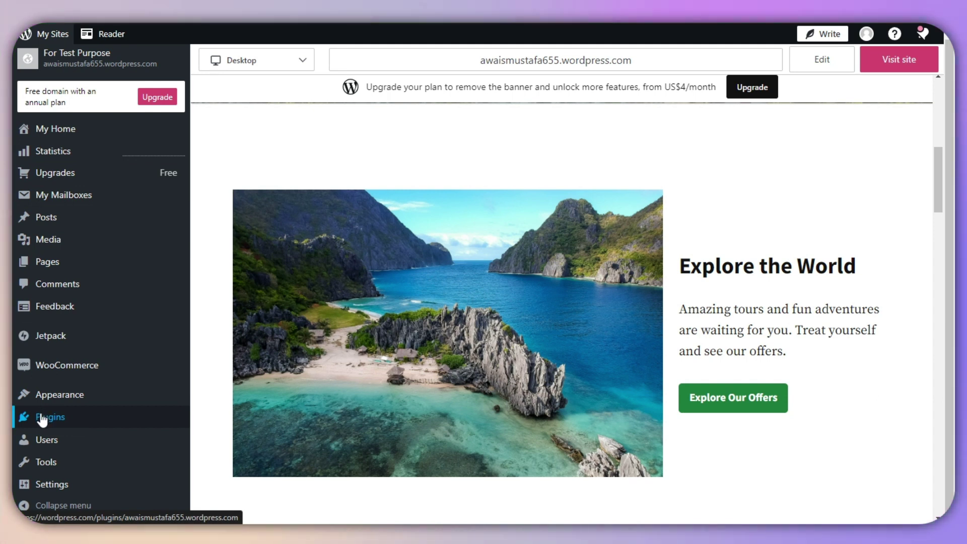
# Step: Open the WordPress.com Plugins directory and focus the search box for All-in-One plugins
pyautogui.click(42, 420)
pyautogui.click(576, 197)
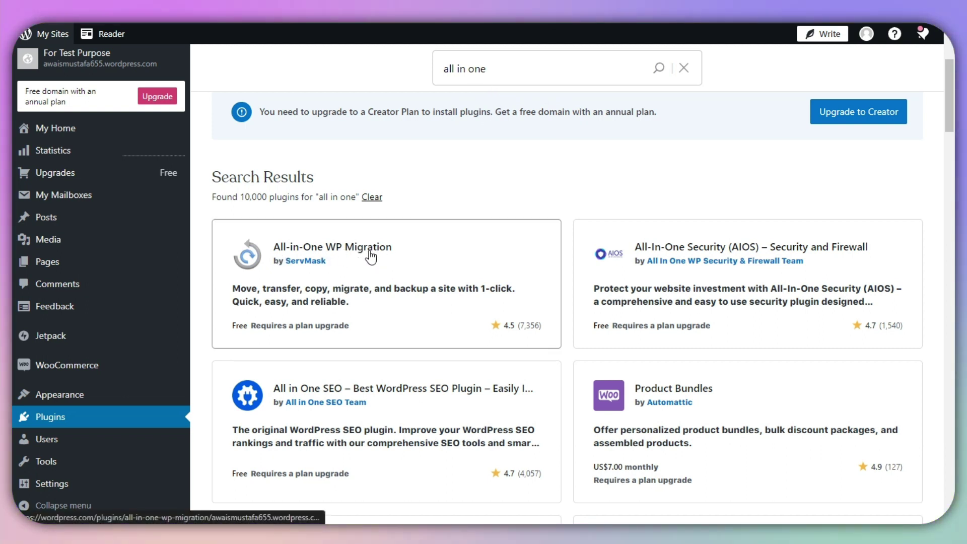
pyautogui.scroll(-1, 508, 168)
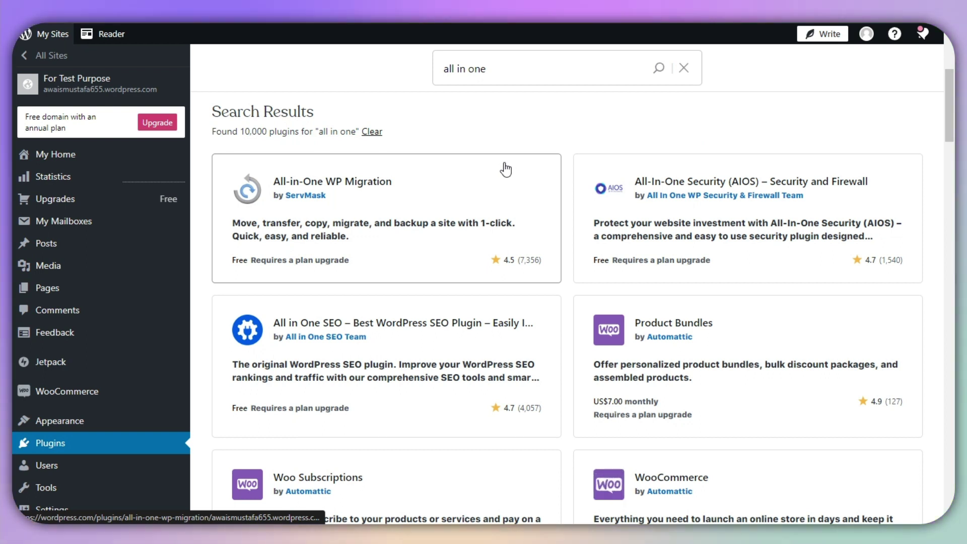
pyautogui.scroll(-1, 15, 471)
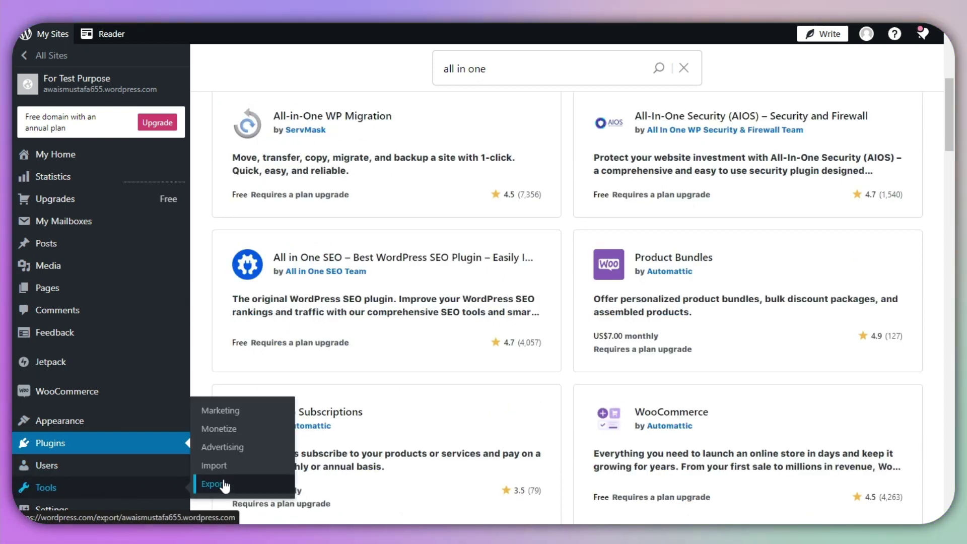
# Step: Export all WordPress.com site content via Tools > Export and download the archive
pyautogui.click(222, 485)
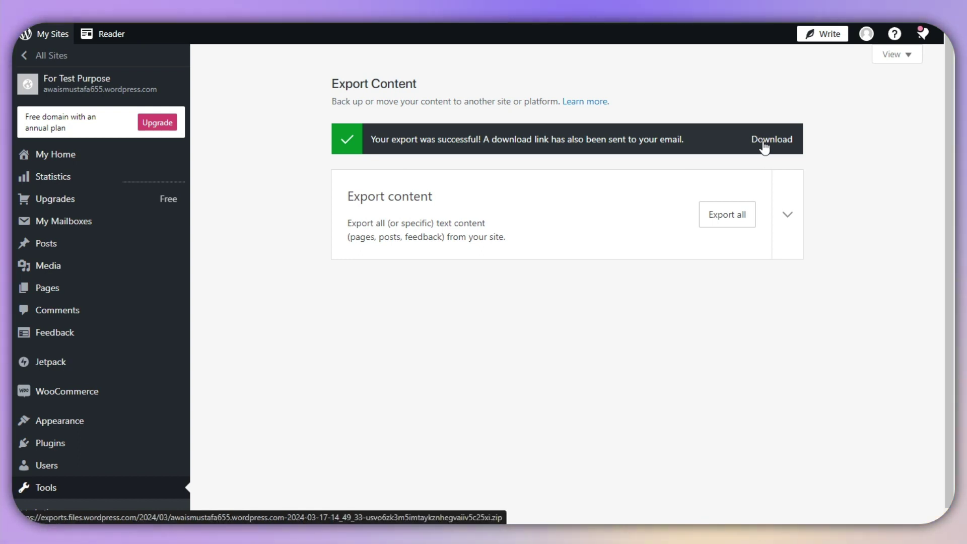
pyautogui.click(764, 148)
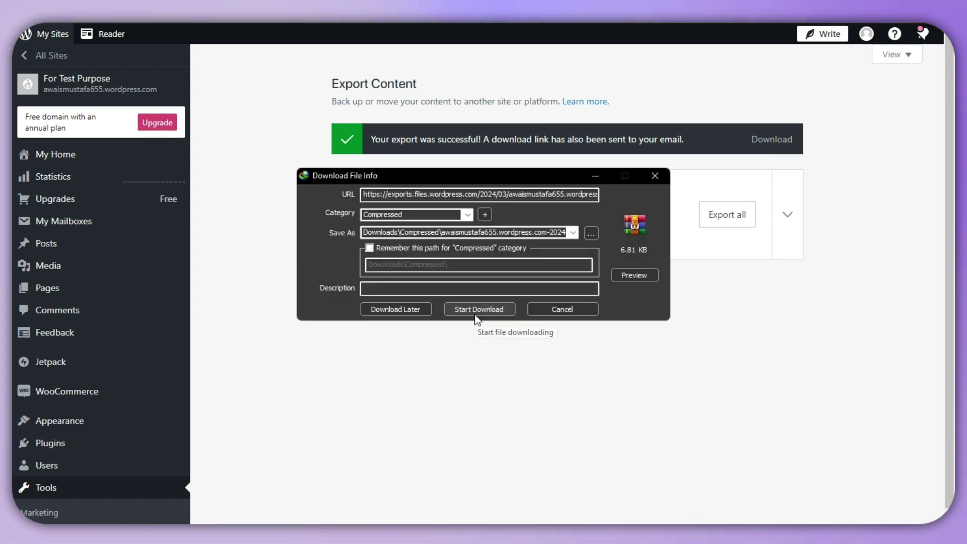
pyautogui.click(475, 312)
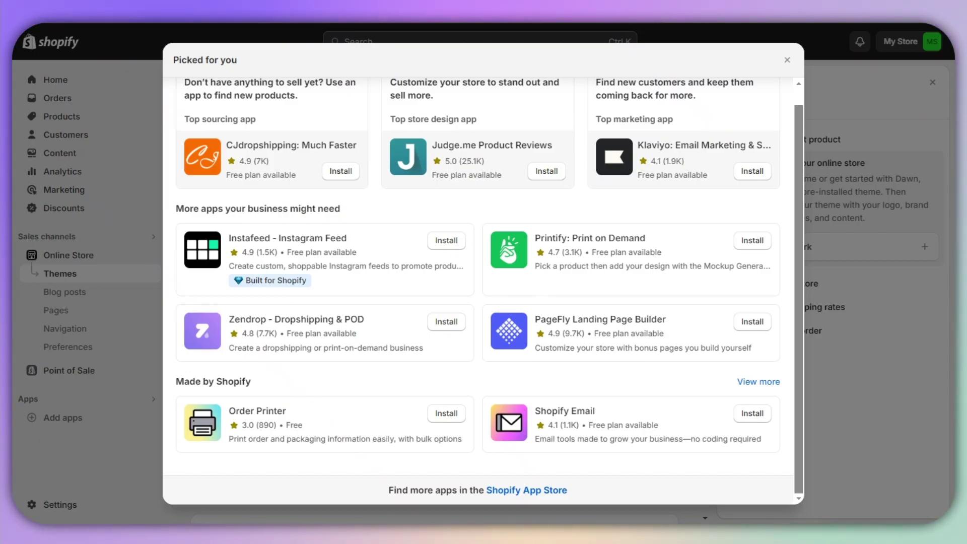
# Step: Dismiss the app recommendations, go to Products, and open Import products by CSV
pyautogui.press('Escape')
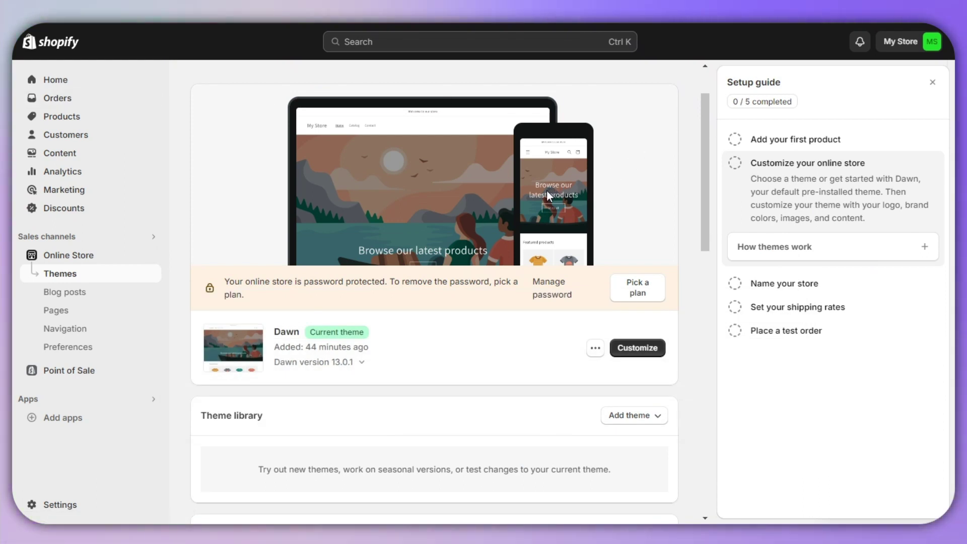
pyautogui.click(55, 80)
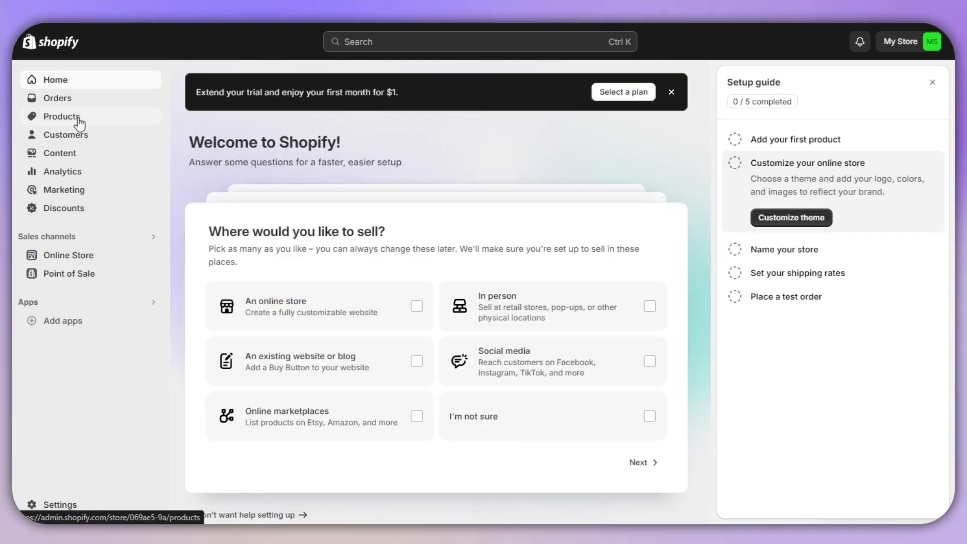
pyautogui.click(78, 121)
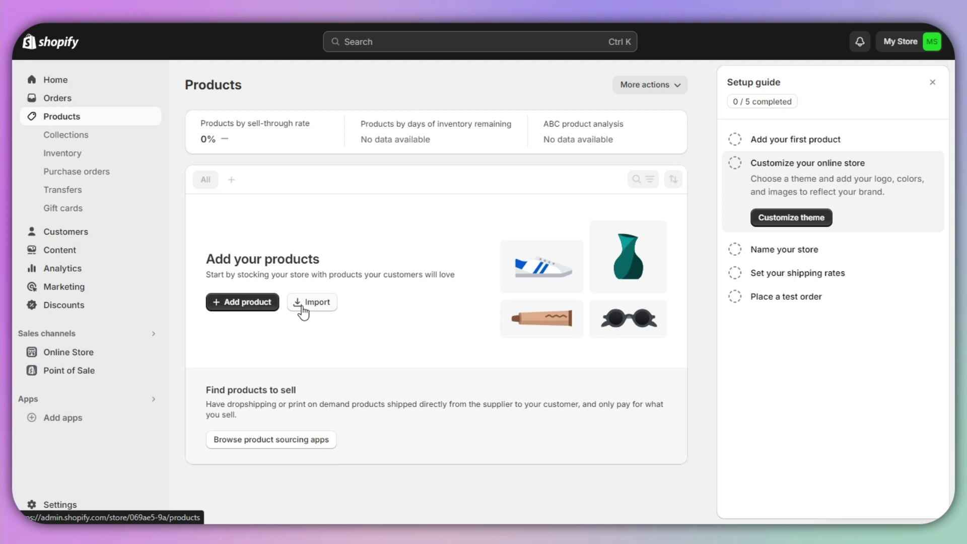
pyautogui.click(312, 302)
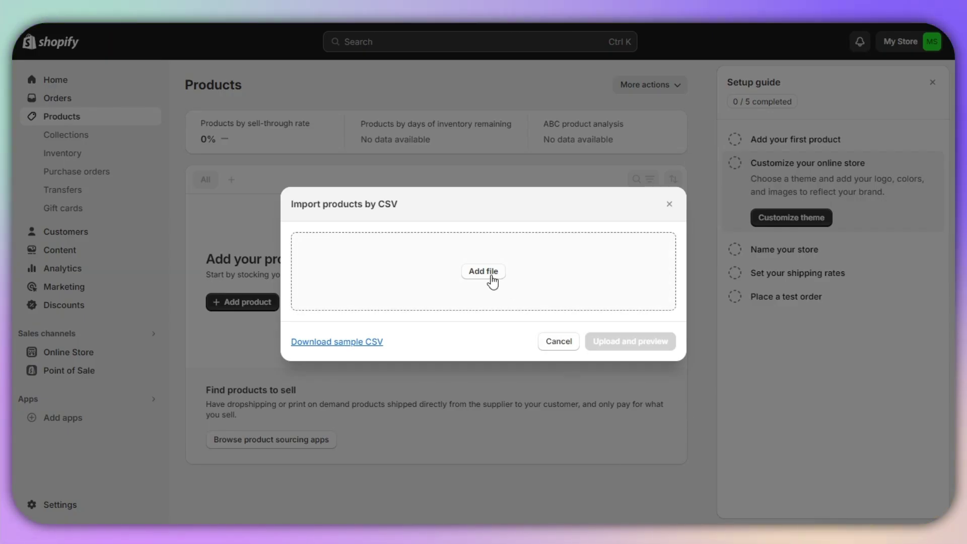
# Step: Add the exported testy.csv to the import and upload it for preview
pyautogui.click(484, 271)
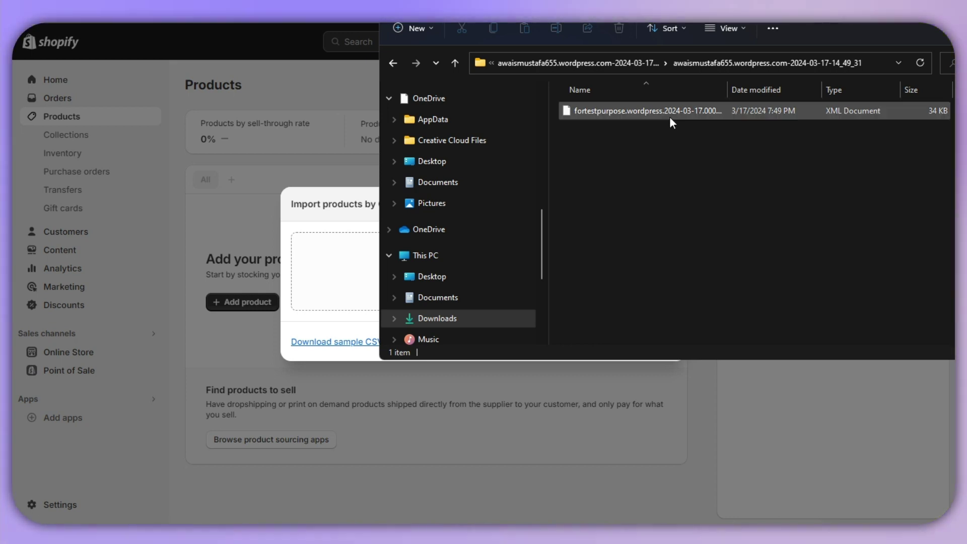
pyautogui.moveTo(651, 114); pyautogui.dragTo(350, 285)
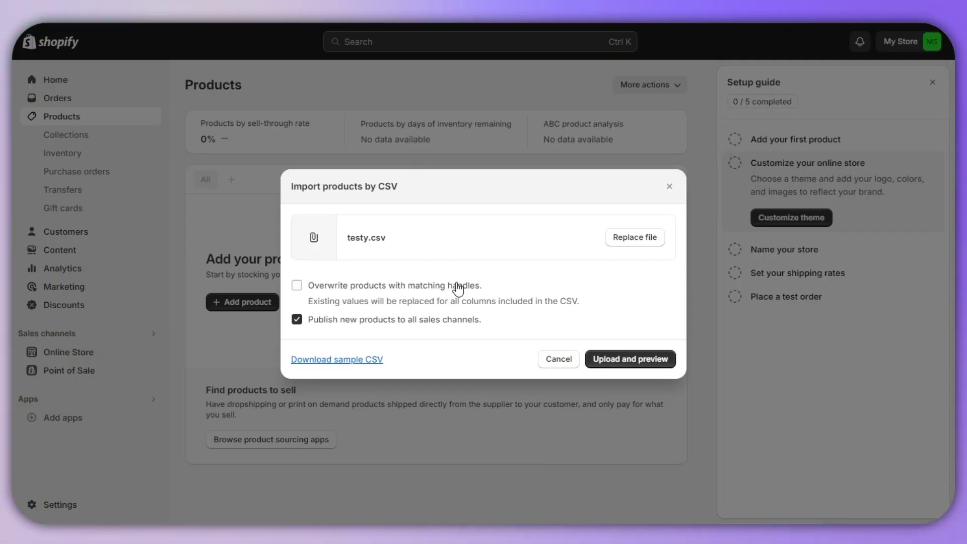
pyautogui.click(616, 365)
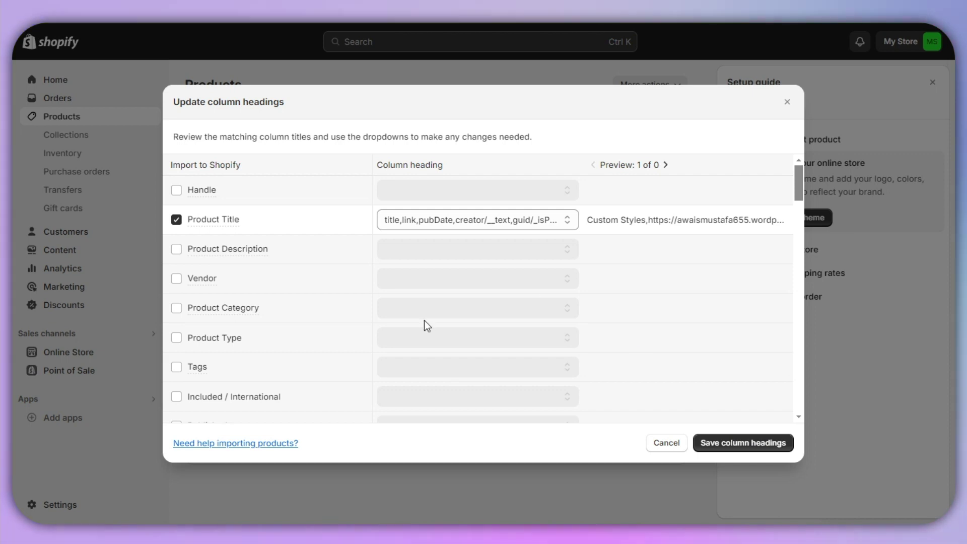
# Step: Keep the matched column headings and import the previewed products into the store
pyautogui.click(748, 446)
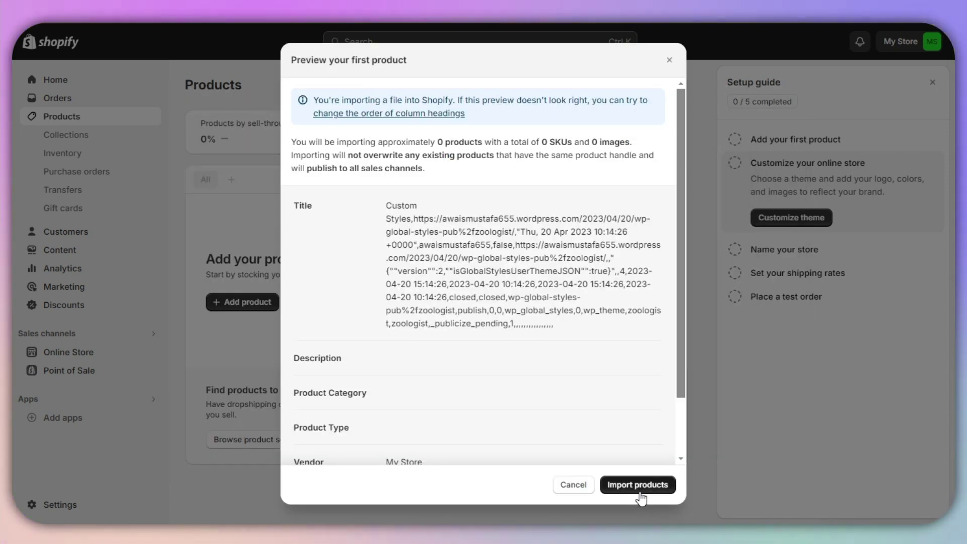
pyautogui.scroll(-2, 642, 455)
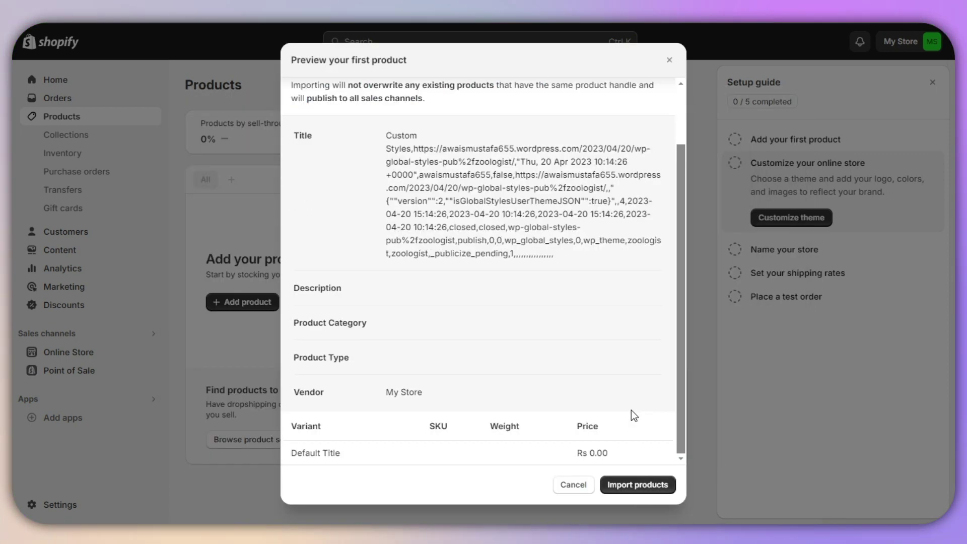
pyautogui.click(655, 484)
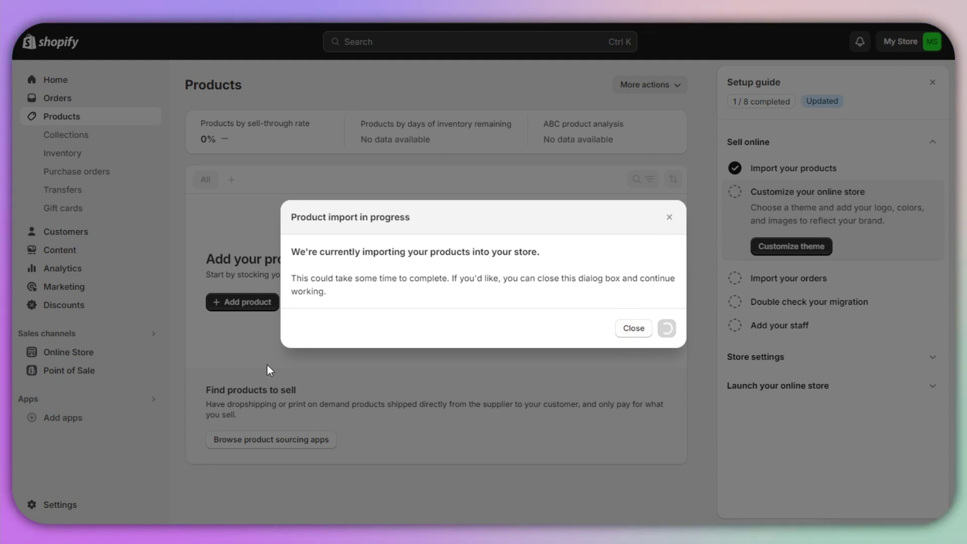
# Step: Close the Product import in progress notice to reveal the imported products list
pyautogui.click(668, 217)
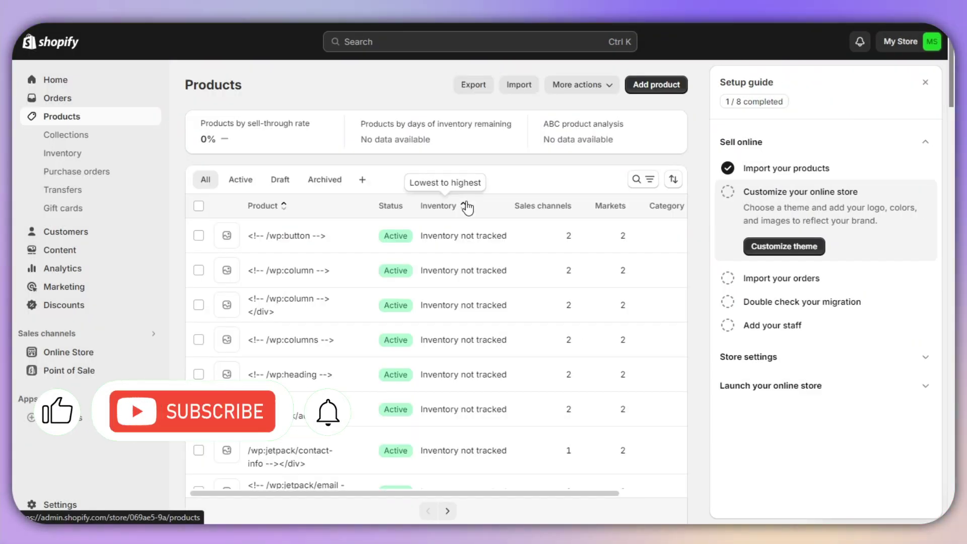